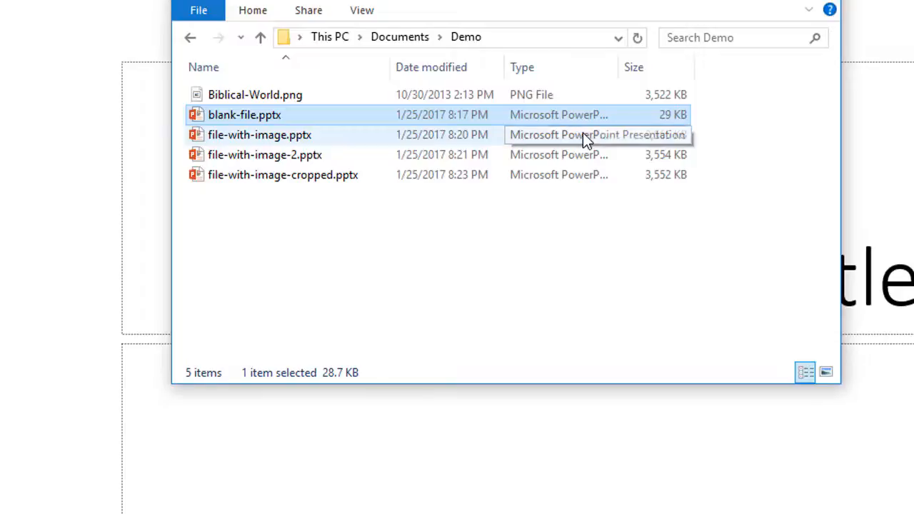
- Compare the file sizes of file-with-image.pptx, blank-file.pptx and Biblical-World.png in the Demo folder
left_click(583, 134)
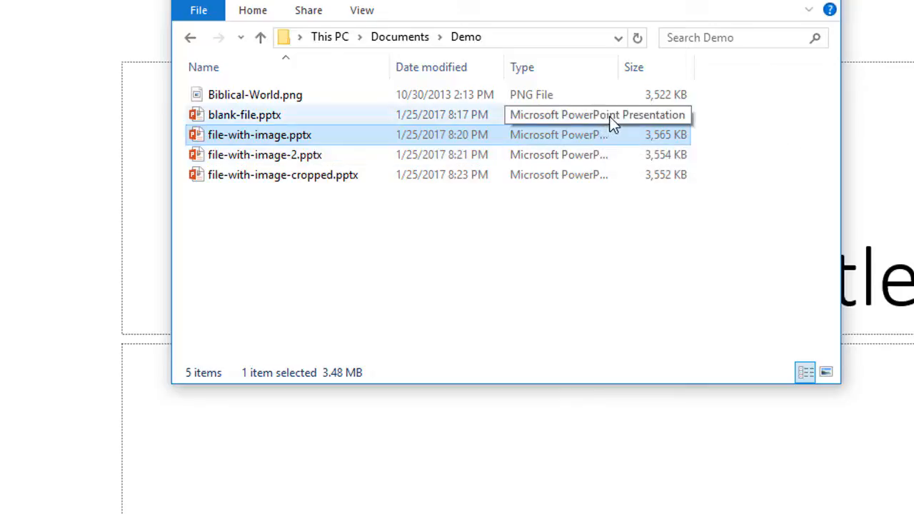
left_click(483, 118)
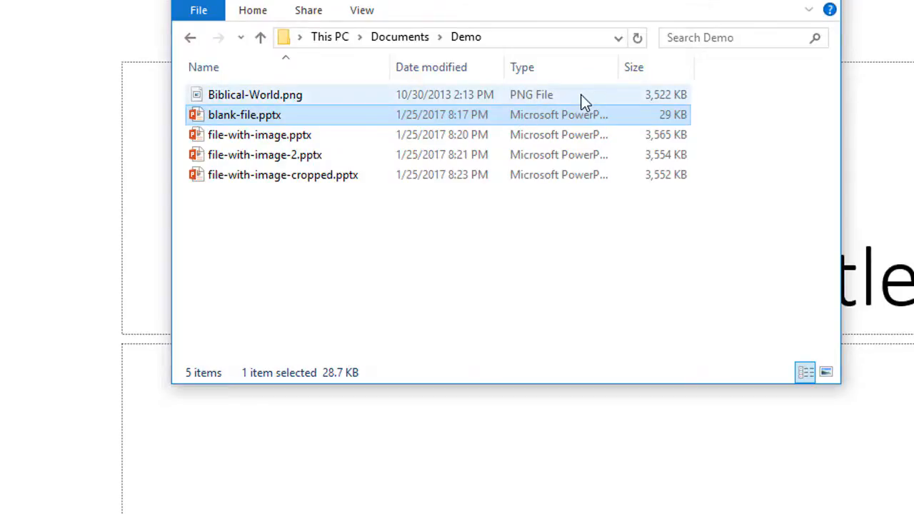
left_click(557, 97)
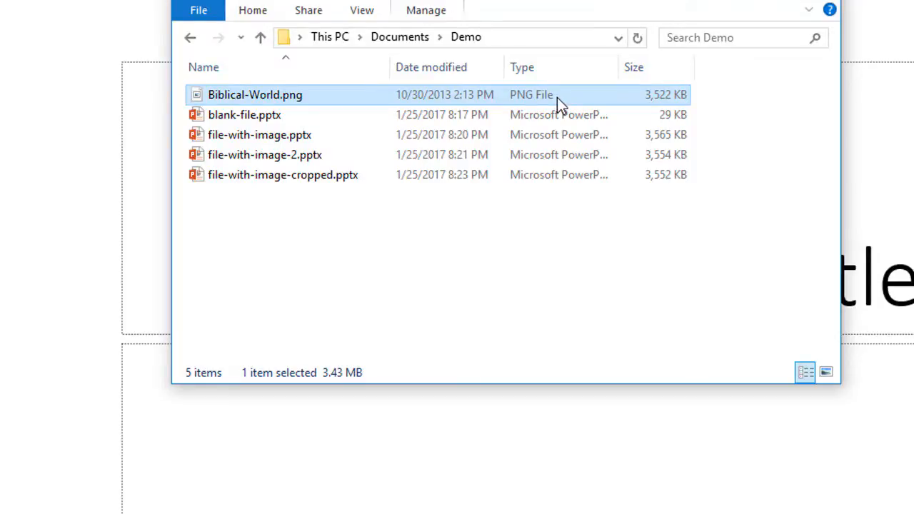
- Open Biblical-World.png from the Demo folder in Paint
right_click(360, 99)
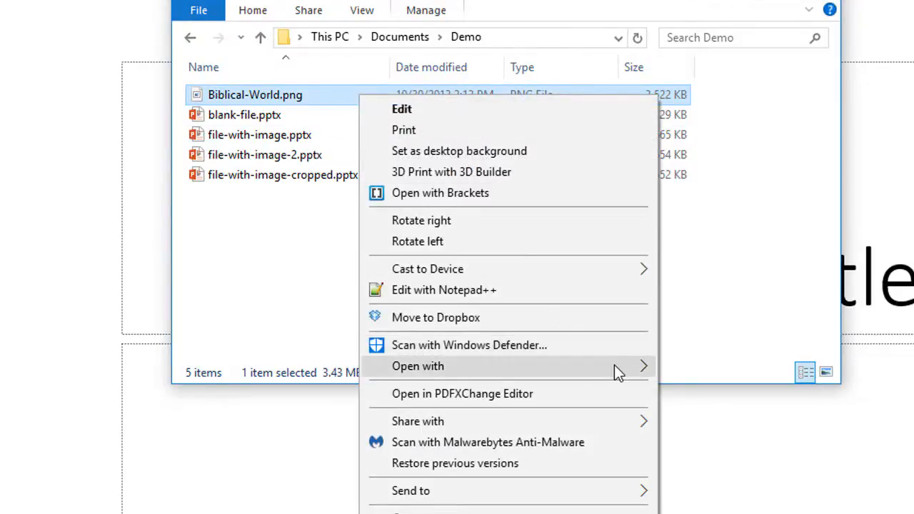
mouse_move(621, 371)
left_click(723, 394)
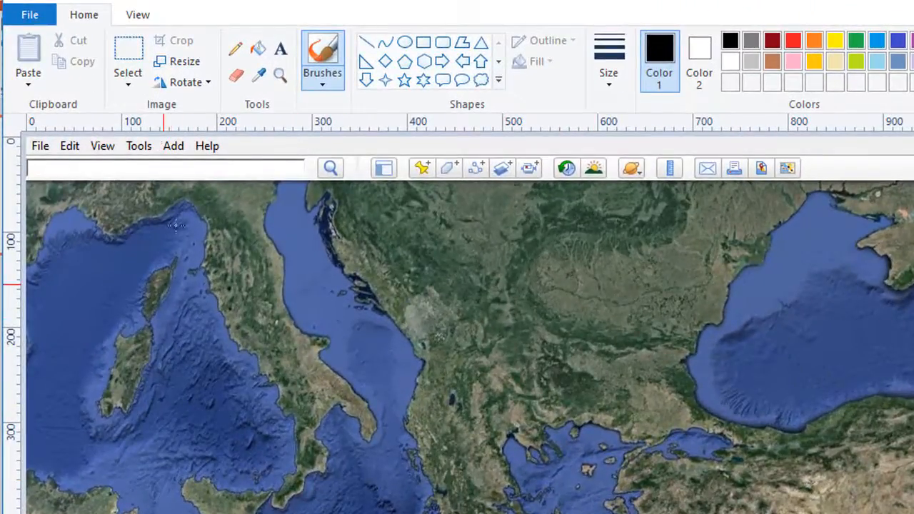
- Resize the map picture to 50 percent horizontally and vertically, keeping the aspect ratio
left_click(183, 61)
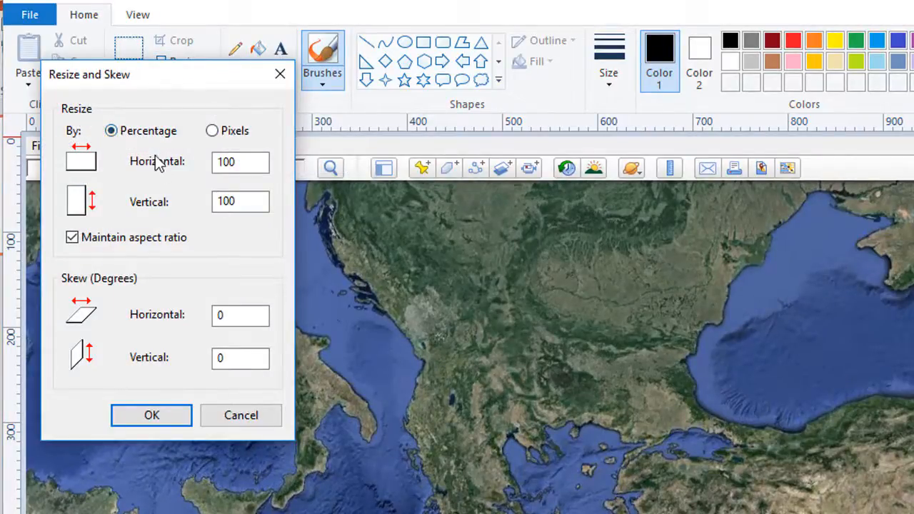
left_click(241, 162)
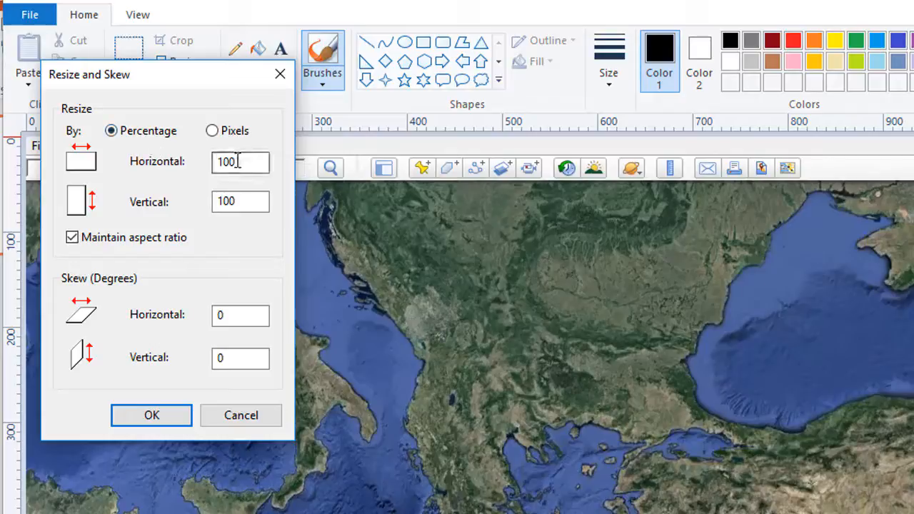
left_click_drag(236, 161, 215, 158)
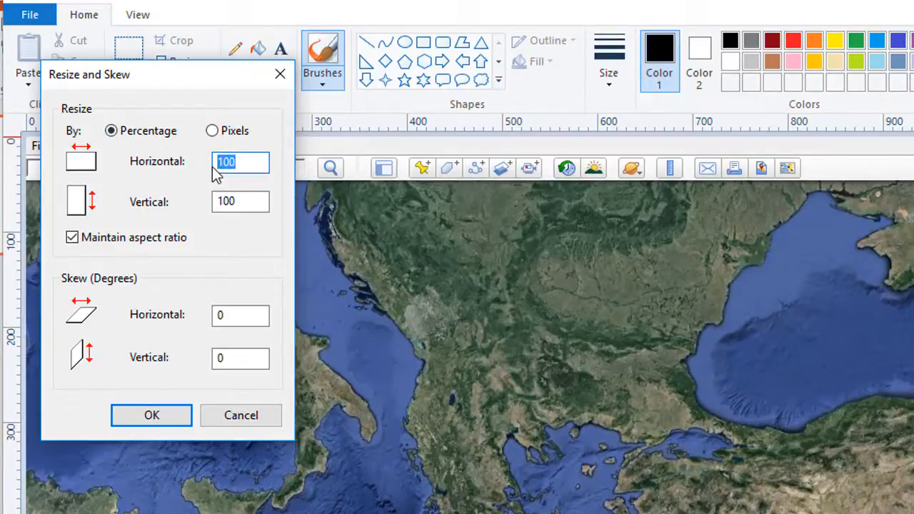
type("50")
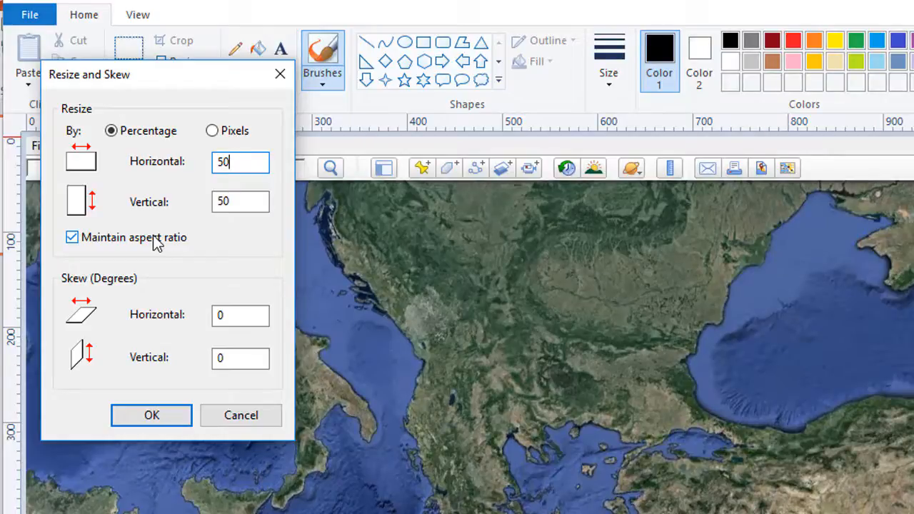
key("Return")
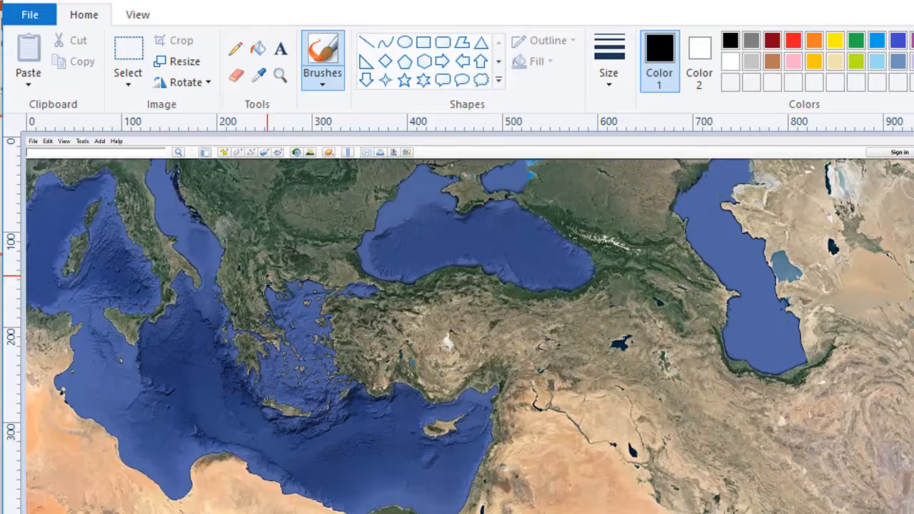
- Save the resized picture as a separate PNG named Biblical-World-2.png in the Demo folder and close Paint
left_click(24, 15)
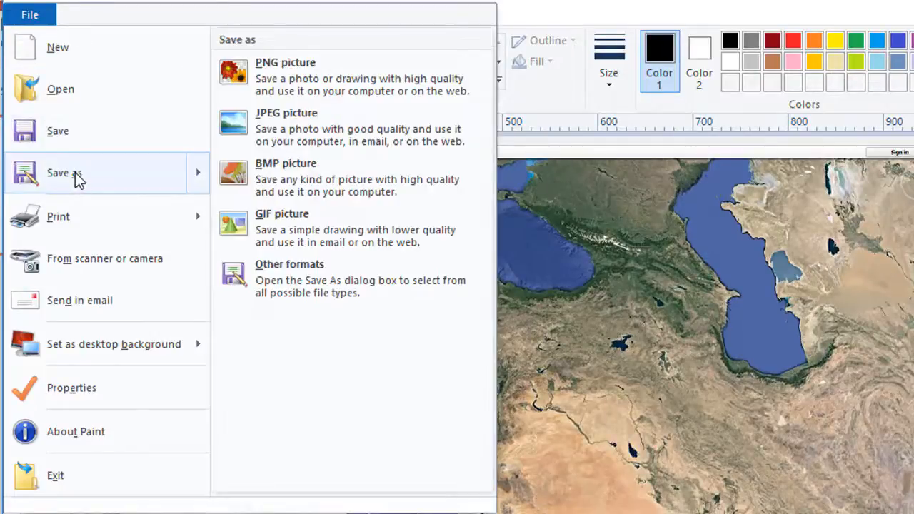
left_click(78, 179)
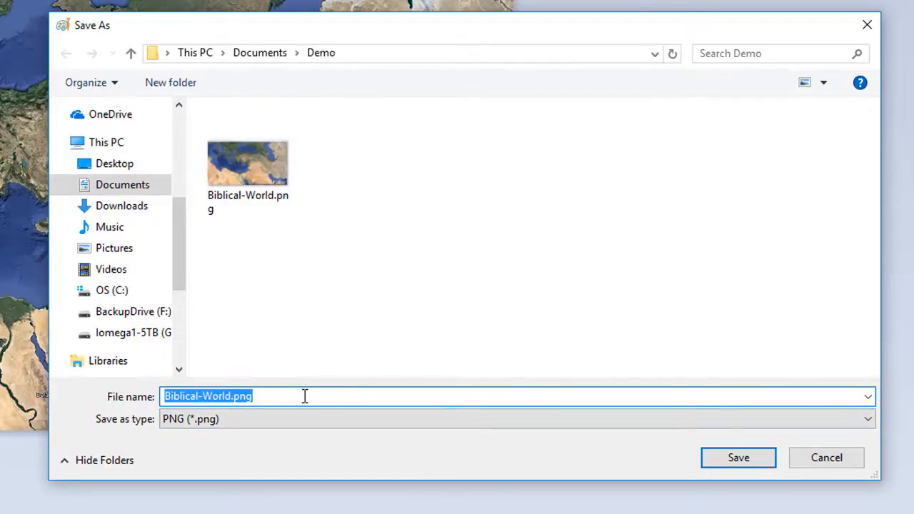
left_click(279, 397)
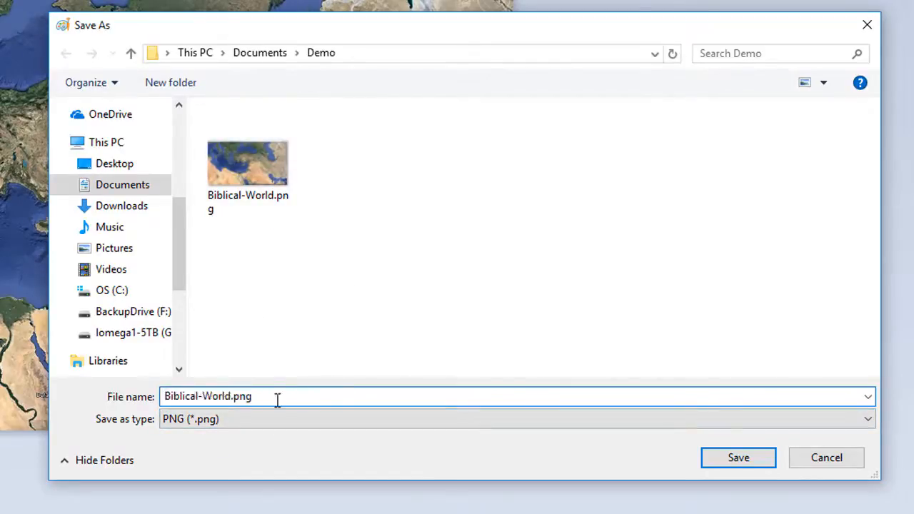
left_click(232, 397)
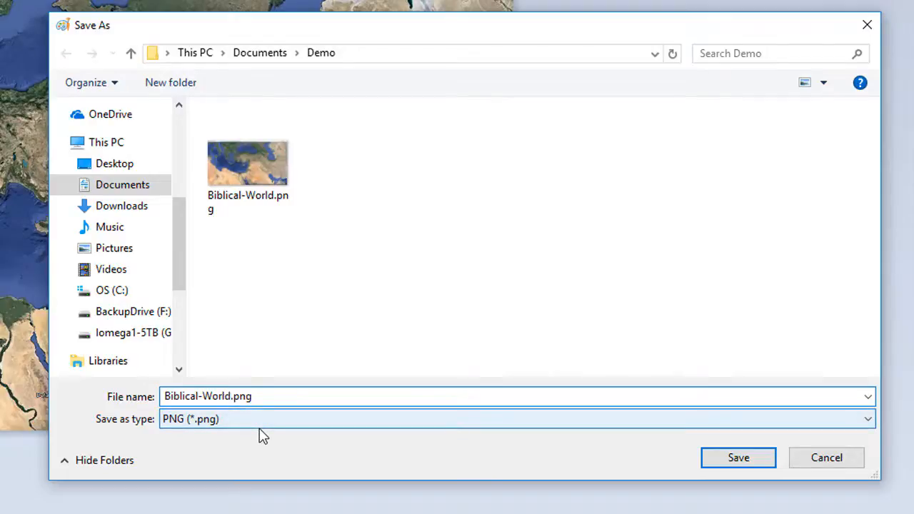
type("-2")
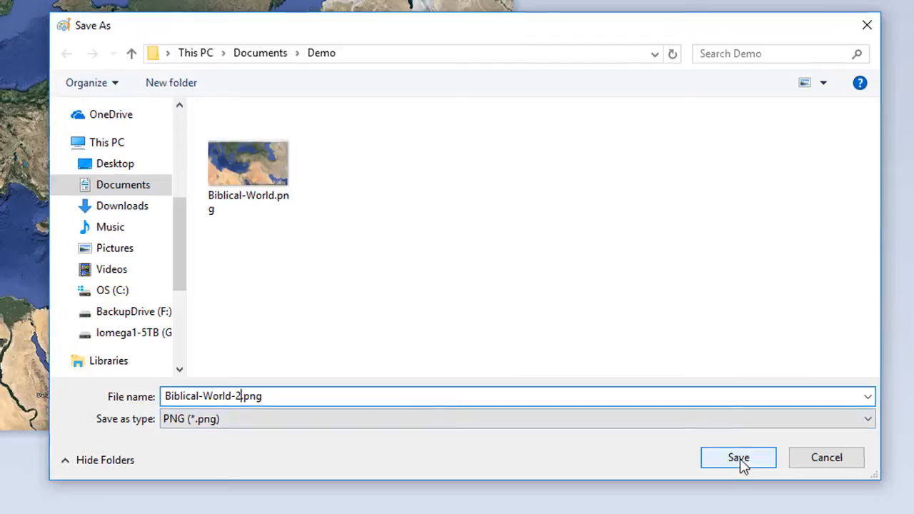
left_click(738, 458)
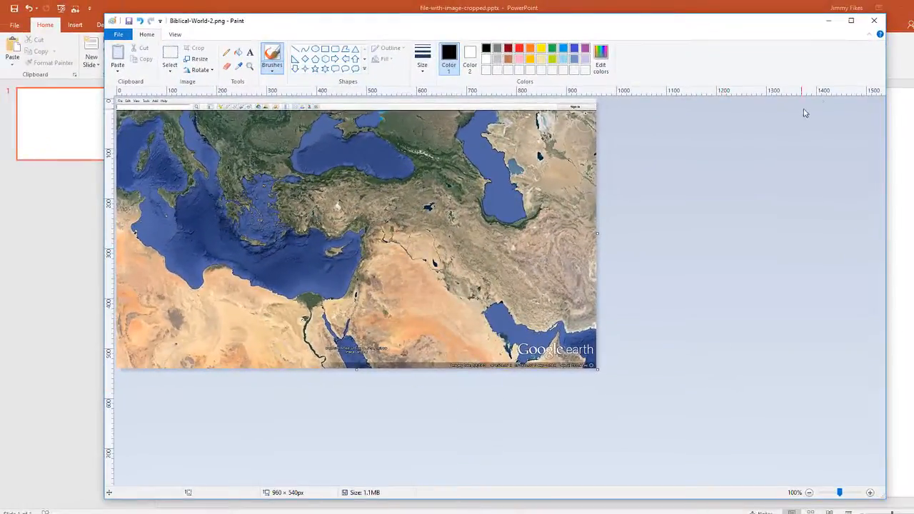
left_click(874, 20)
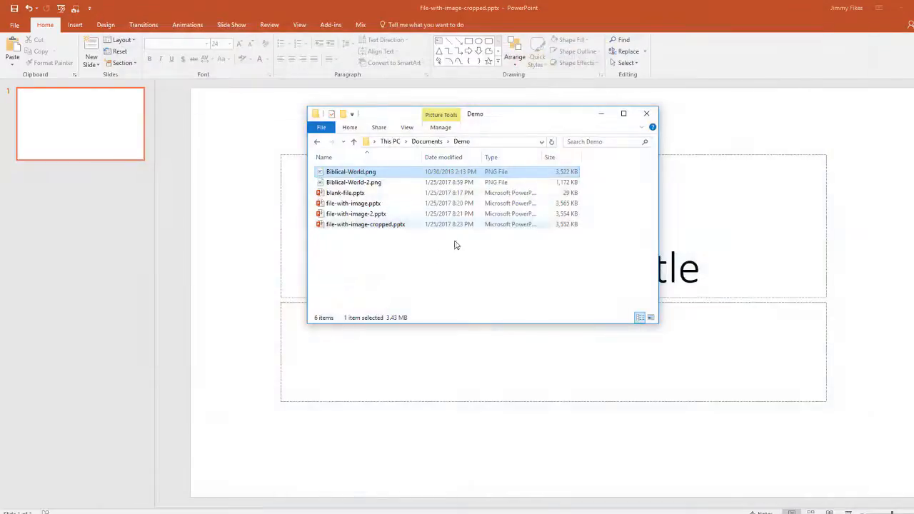
- Compare the file size of Biblical-World-2.png with that of the original Biblical-World.png
left_click(389, 184)
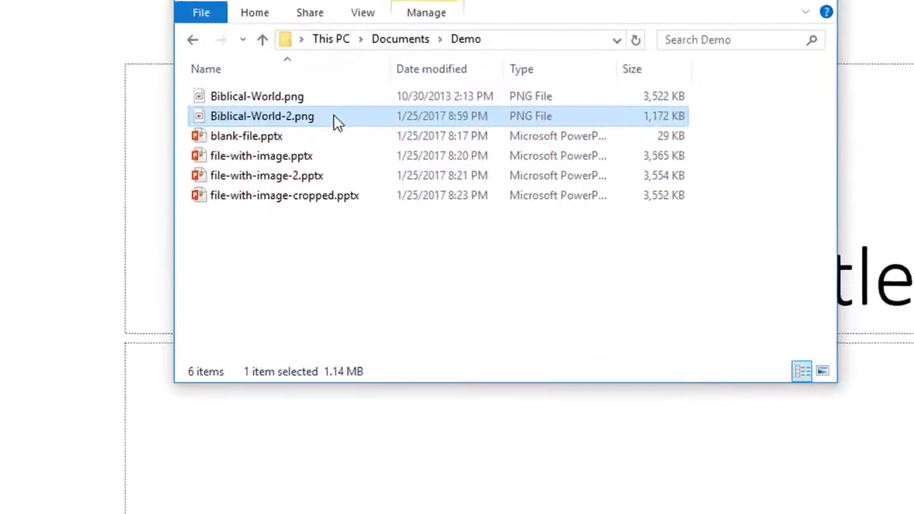
left_click(646, 97)
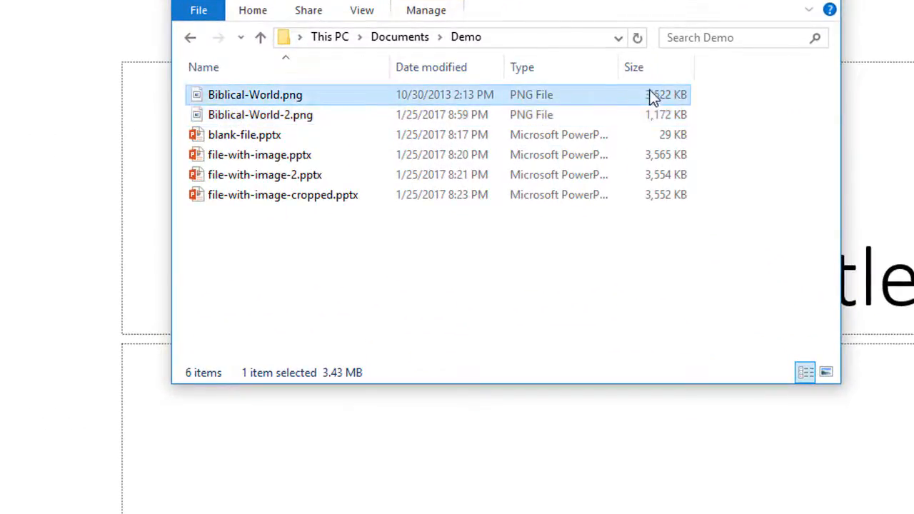
left_click(631, 123)
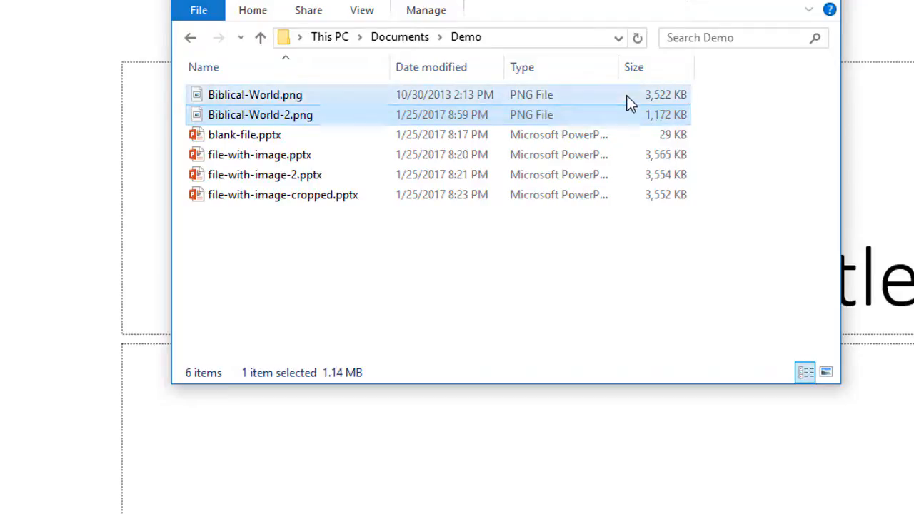
left_click(627, 98)
left_click(628, 113)
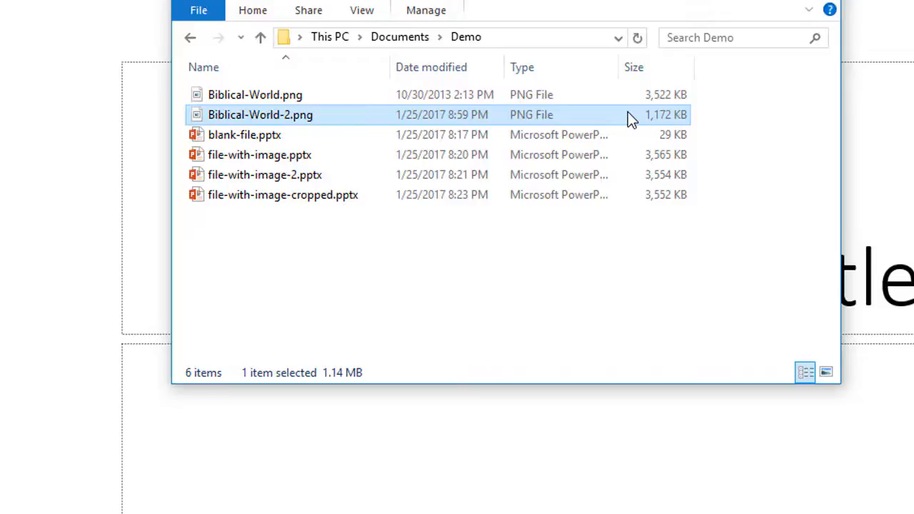
- Open the original Biblical-World.png in Paint again
left_click(307, 96)
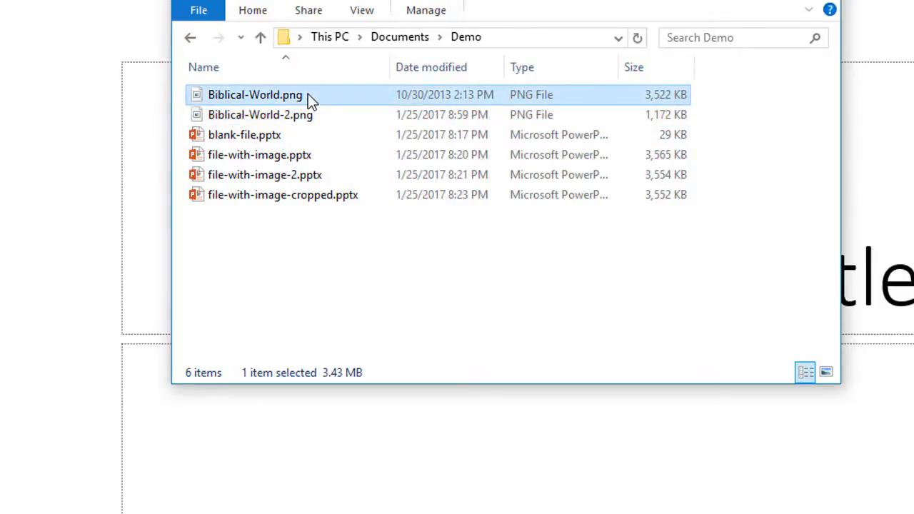
right_click(308, 94)
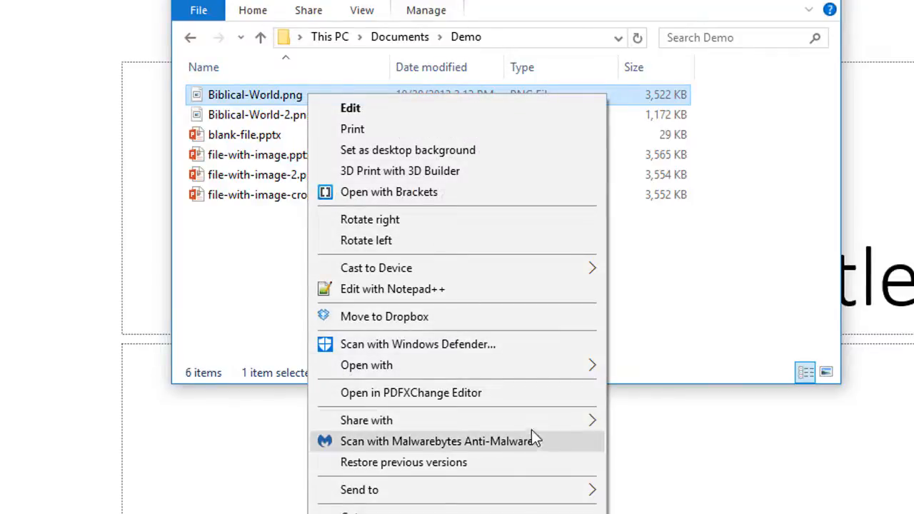
mouse_move(579, 374)
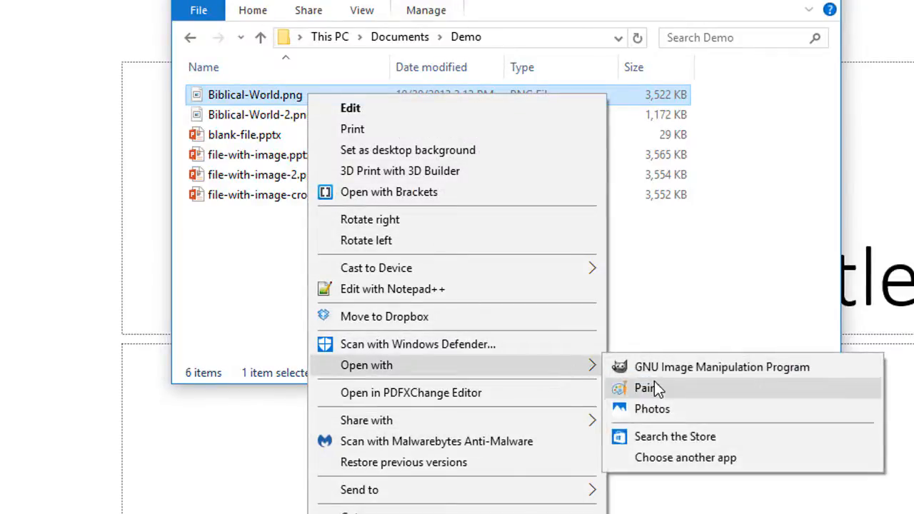
left_click(654, 386)
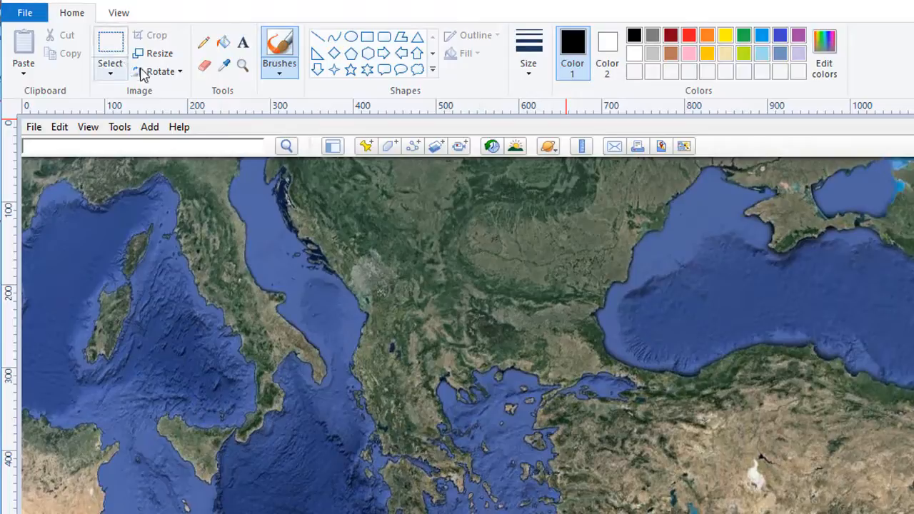
- Scale the original map picture to 50 percent in both directions with the aspect ratio maintained
left_click(160, 53)
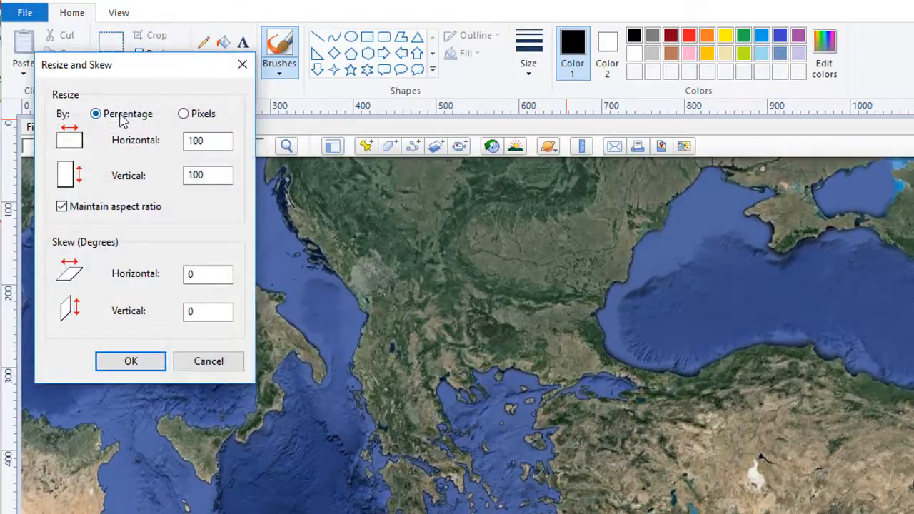
left_click_drag(210, 141, 190, 141)
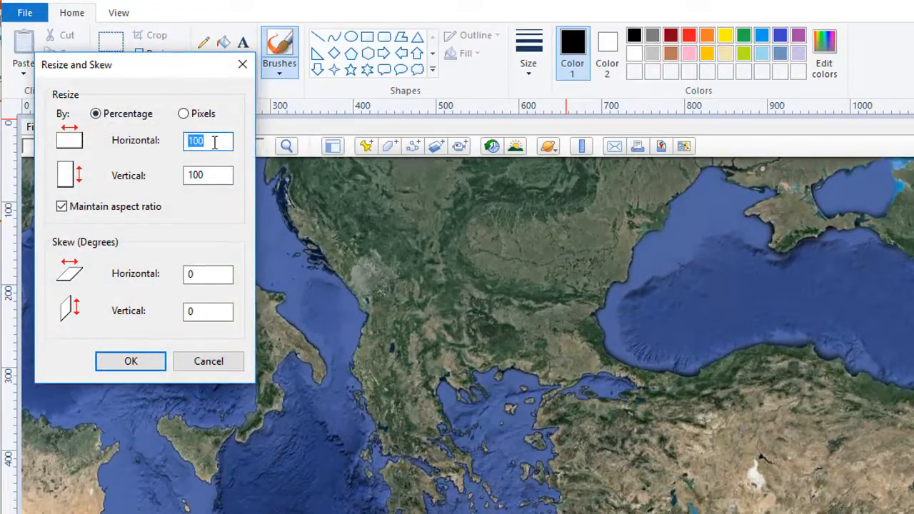
type("50")
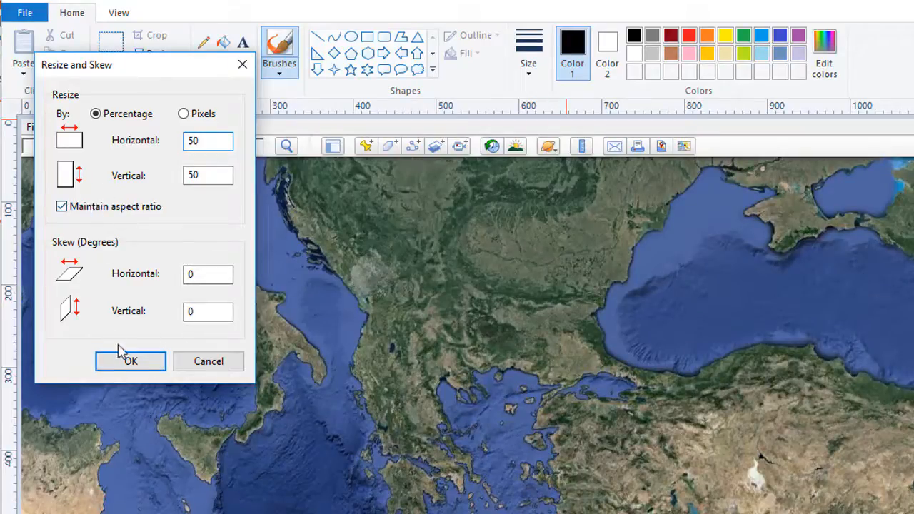
left_click(140, 364)
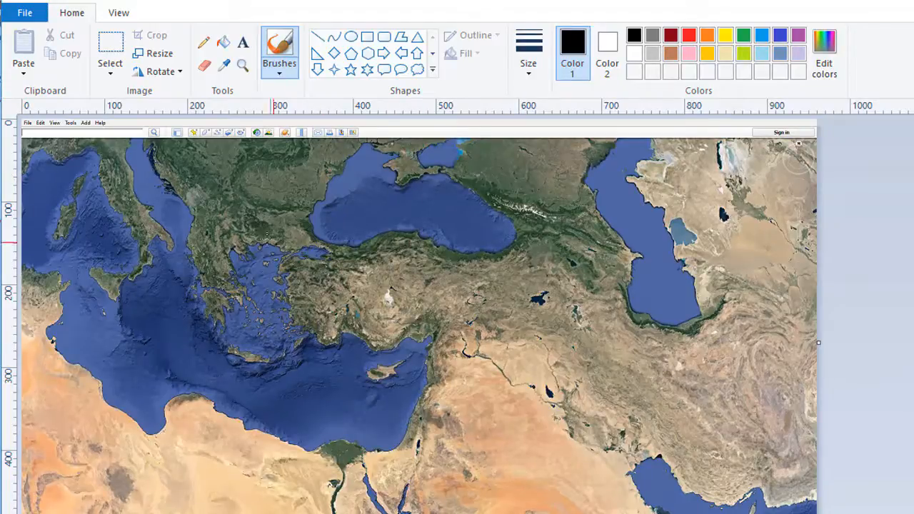
- Save the scaled picture in GIF format as Biblical-World.gif, accepting reduced color quality, and return to the Demo folder
left_click(24, 12)
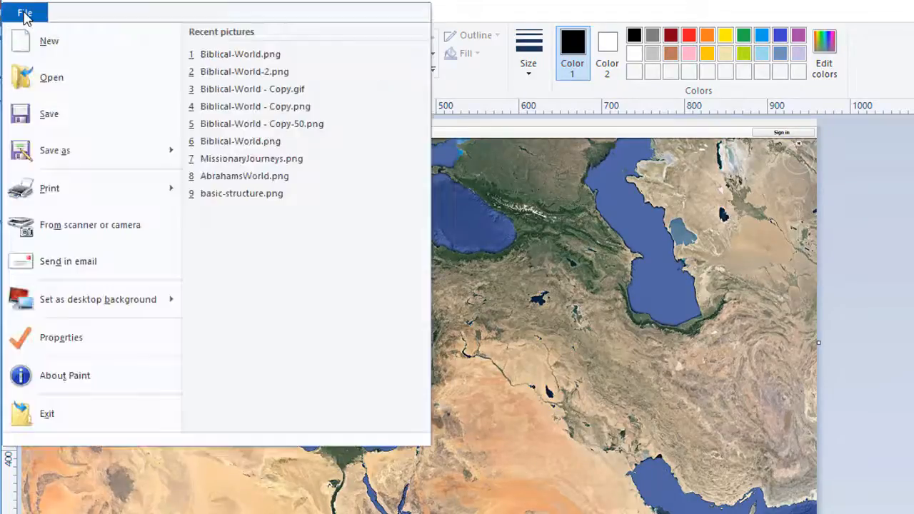
mouse_move(84, 153)
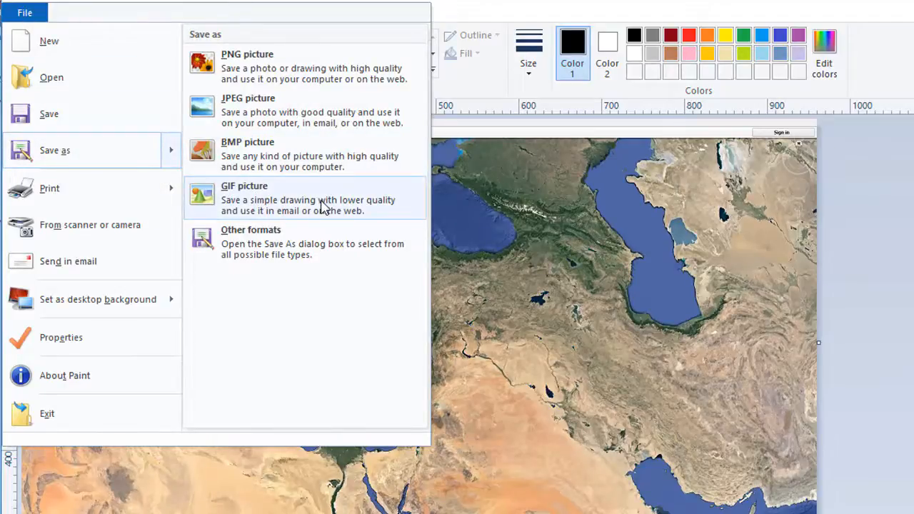
left_click(270, 206)
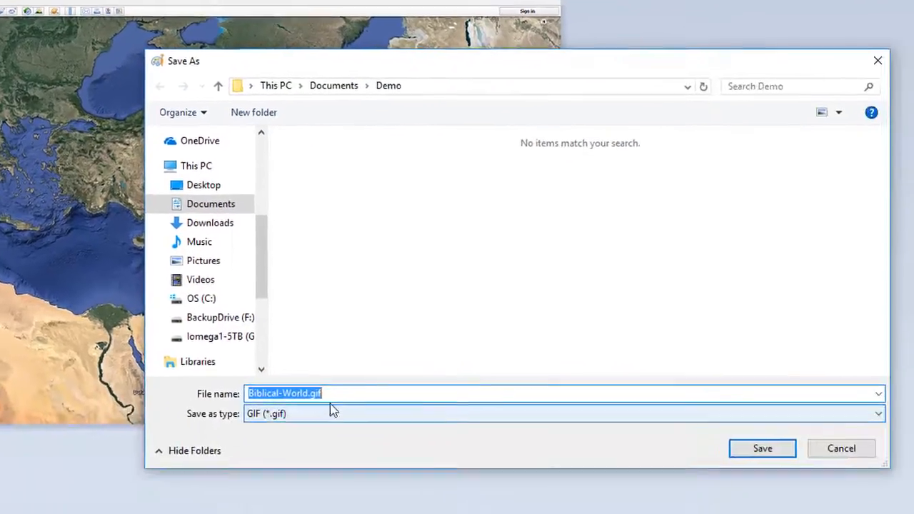
left_click(337, 392)
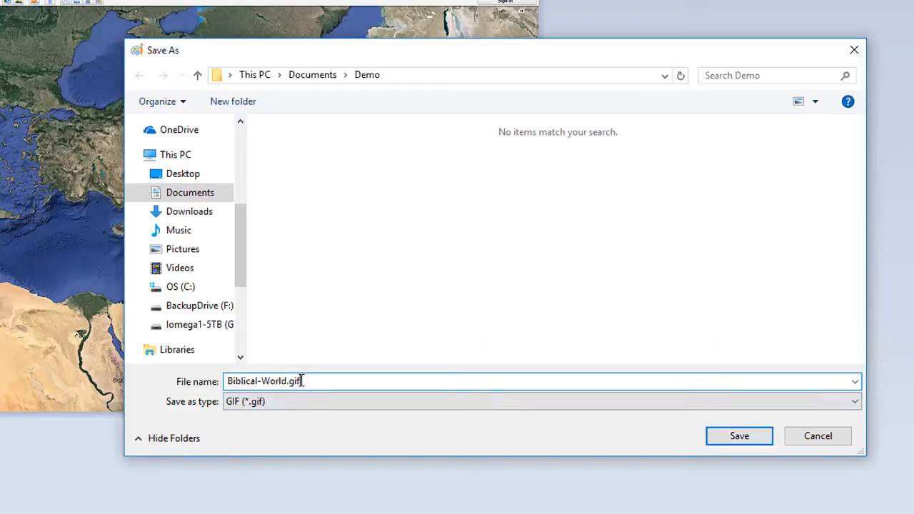
left_click(740, 439)
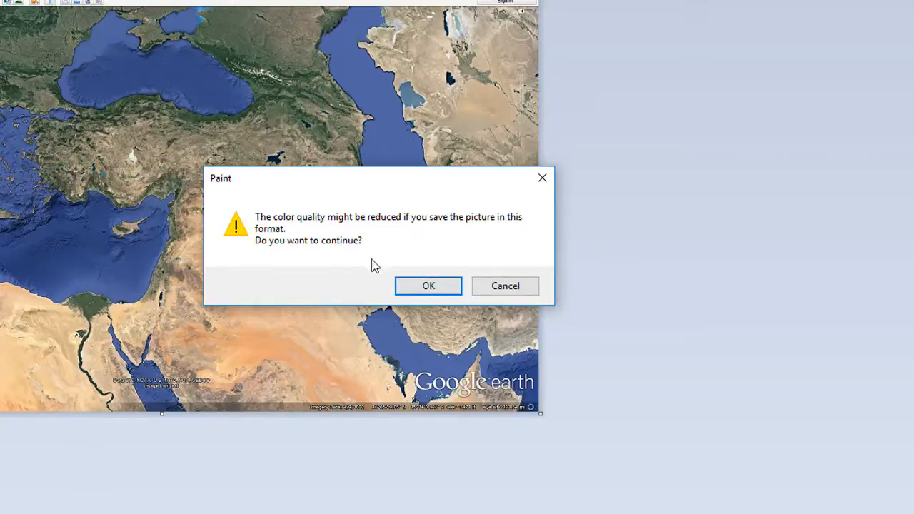
left_click(434, 290)
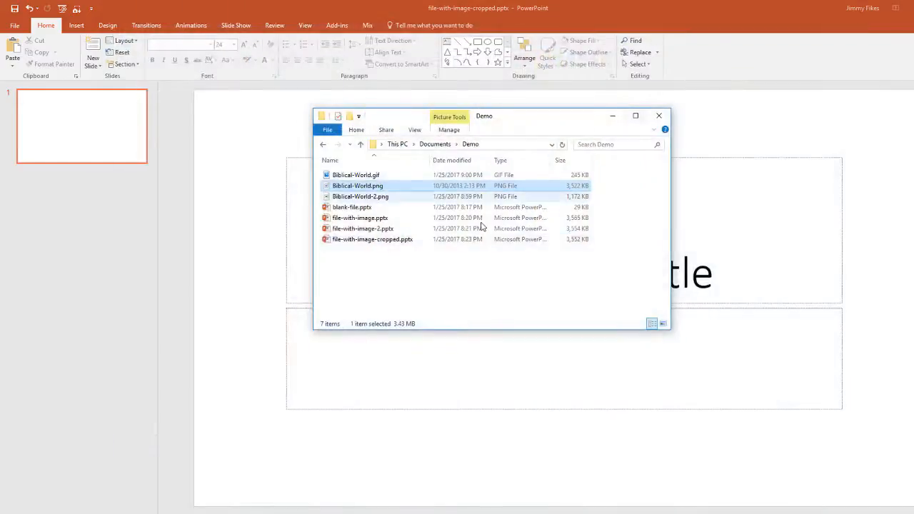
left_click(433, 278)
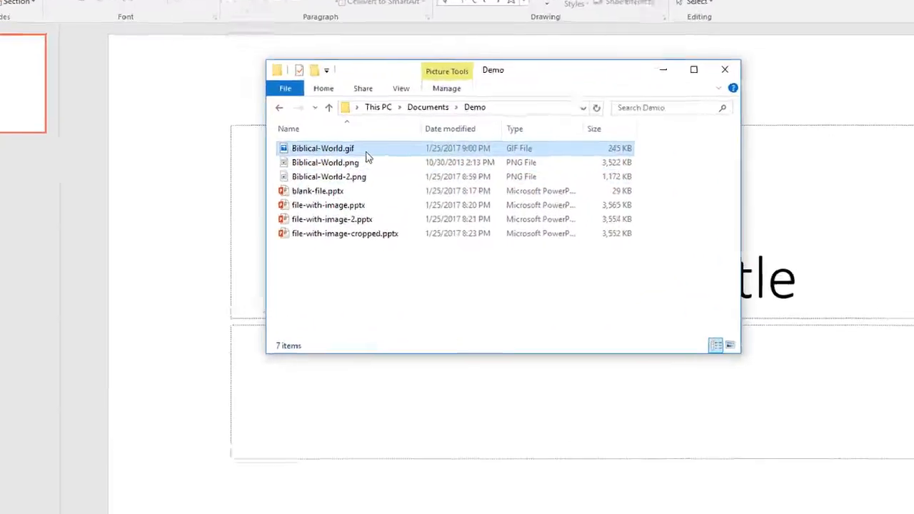
- Check the file size of Biblical-World.gif in the Demo folder and open blank-file.pptx in PowerPoint
left_click(389, 178)
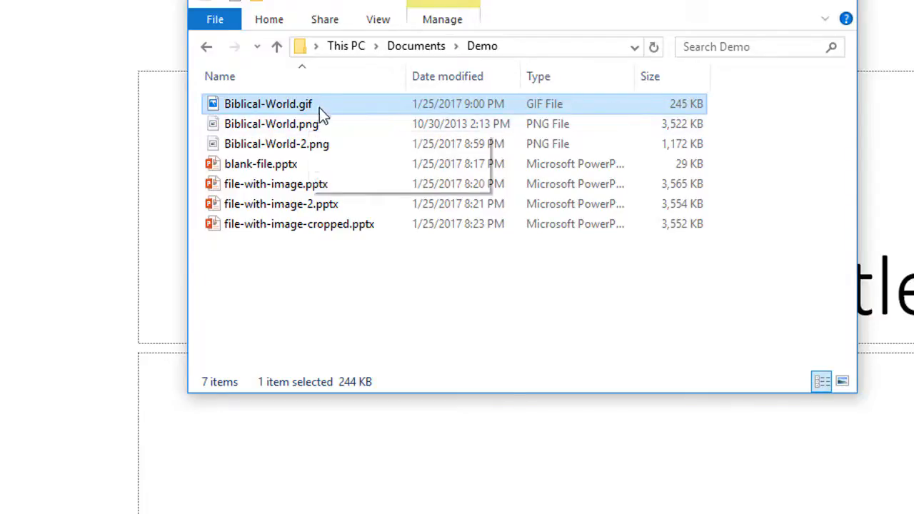
mouse_move(325, 107)
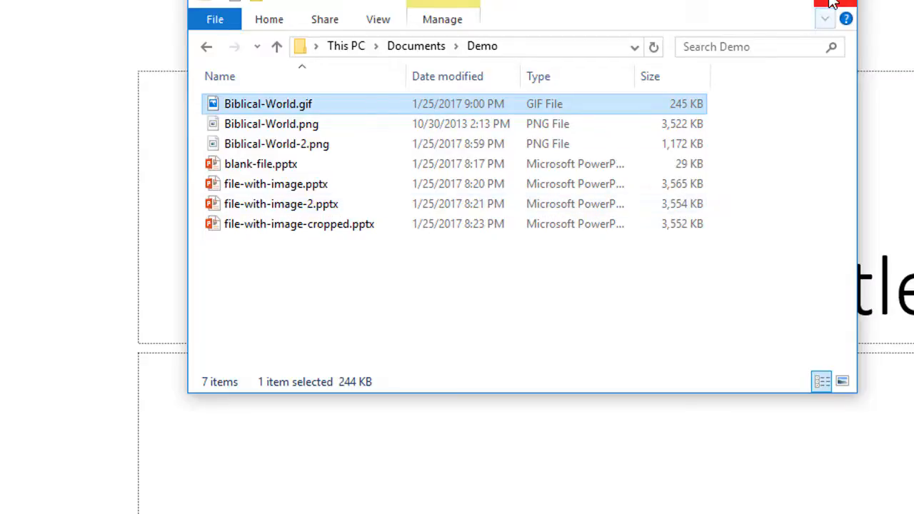
left_click(266, 170)
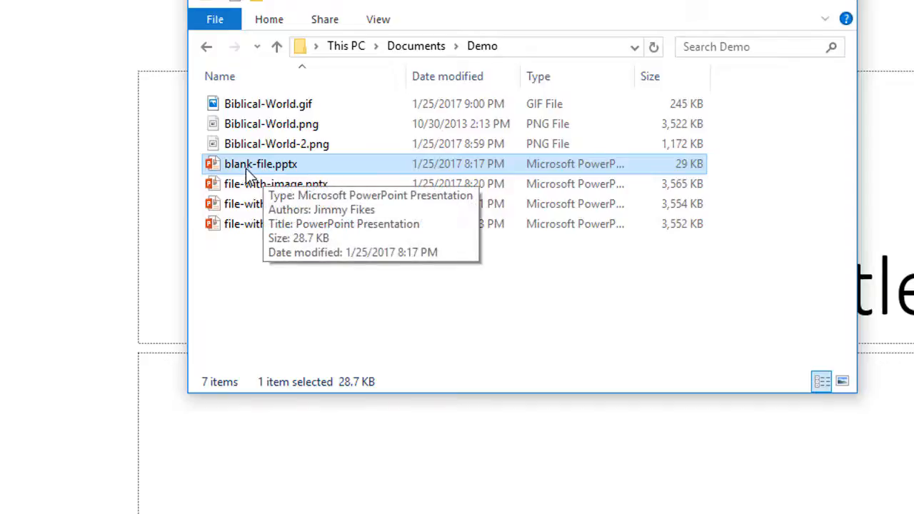
double_click(245, 168)
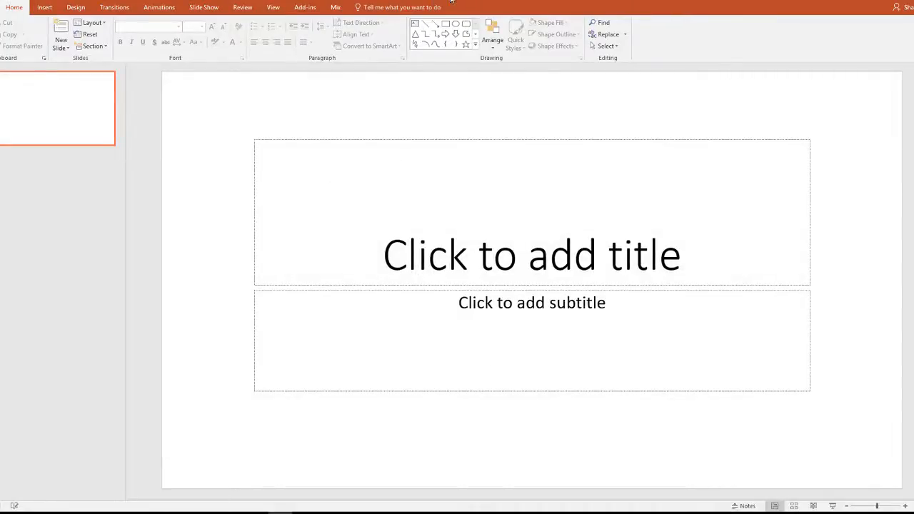
- Insert the picture Biblical-World.gif from the Demo folder onto the blank title slide
left_click(45, 7)
left_click(33, 35)
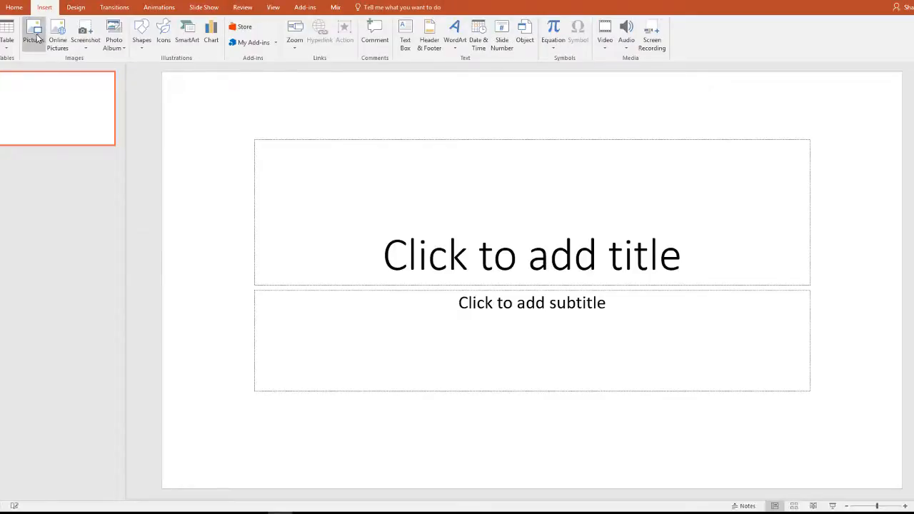
left_click(102, 76)
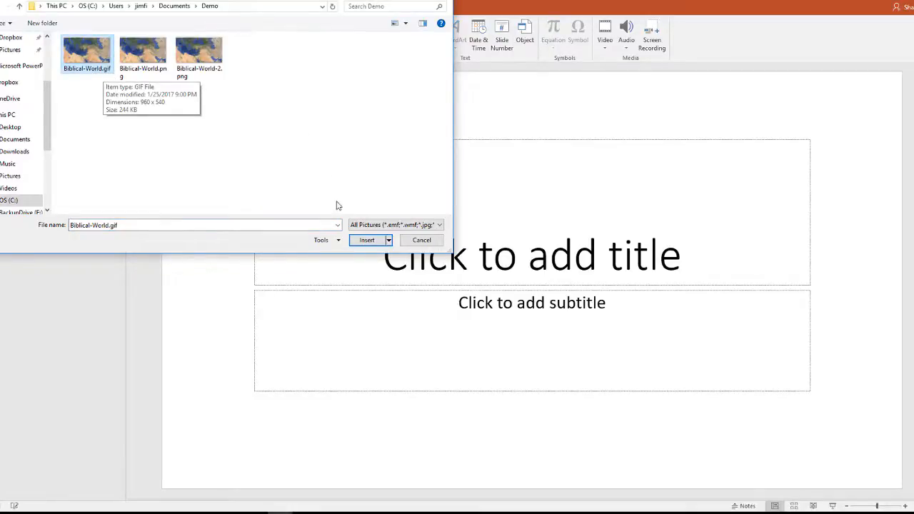
left_click(366, 241)
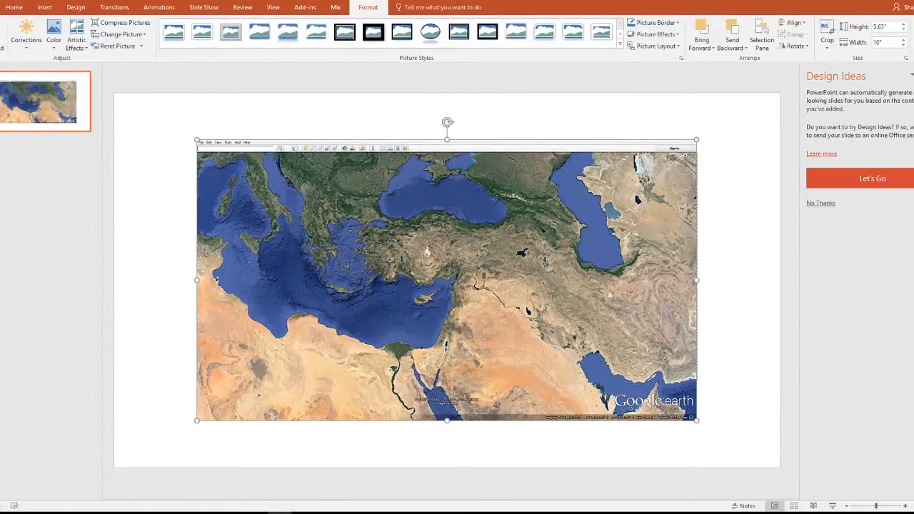
- Save a copy of the presentation in the Demo folder under the name blank-file-with-gif
key("alt+f")
left_click(3, 118)
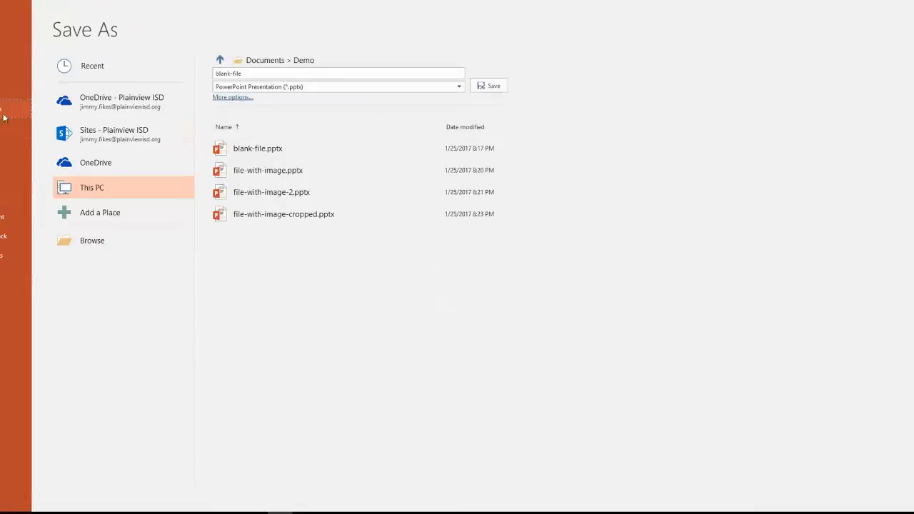
left_click(255, 72)
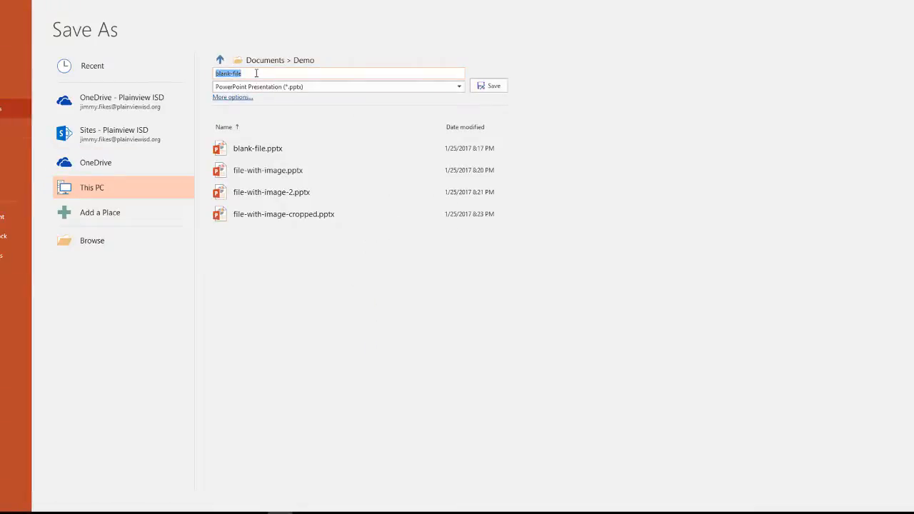
left_click(256, 73)
type("-with-gif")
key("Return")
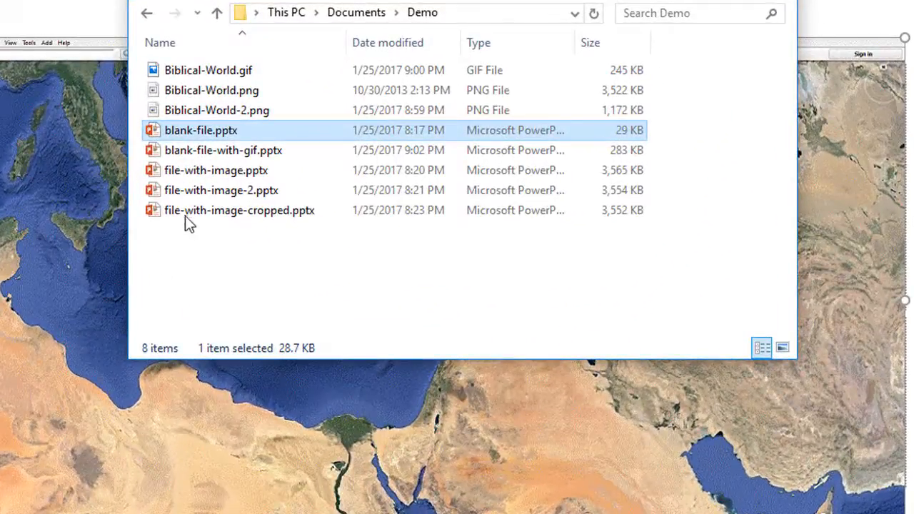
- Compare the file size of blank-file-with-gif.pptx with the other presentations in the Demo folder
left_click(274, 153)
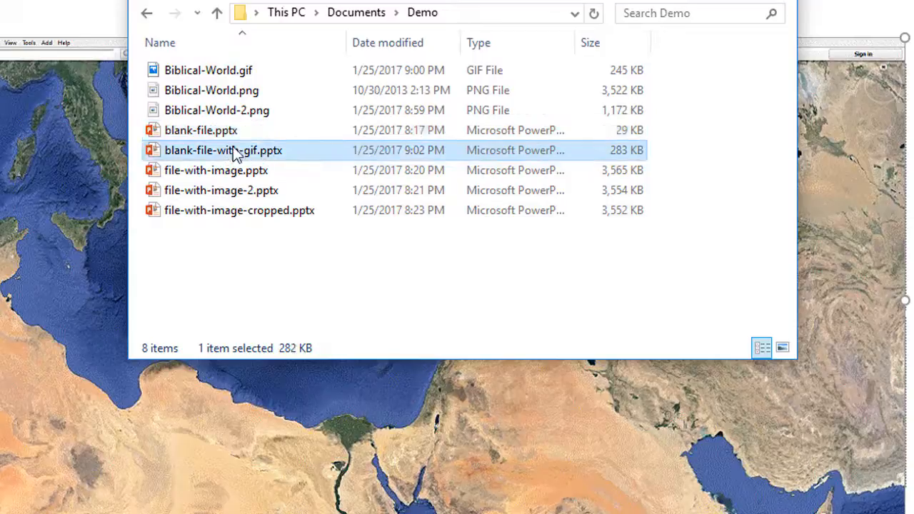
left_click(658, 153)
left_click(621, 155)
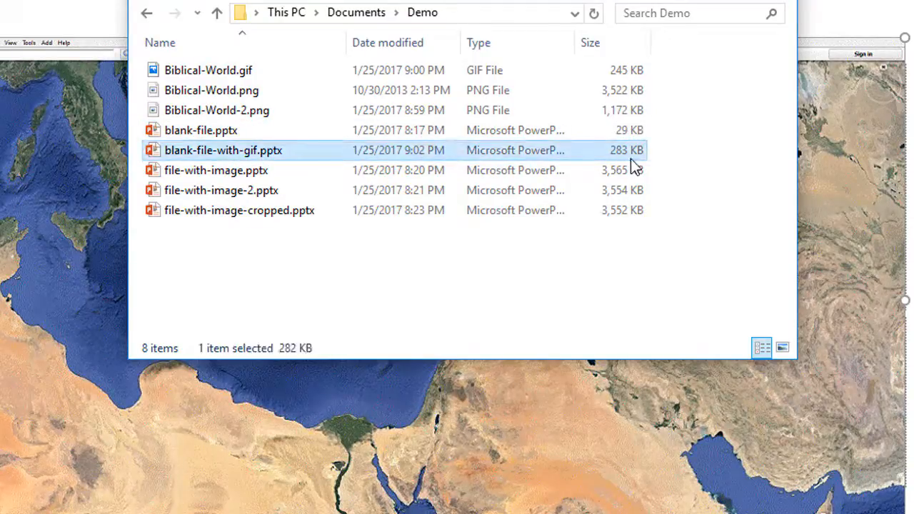